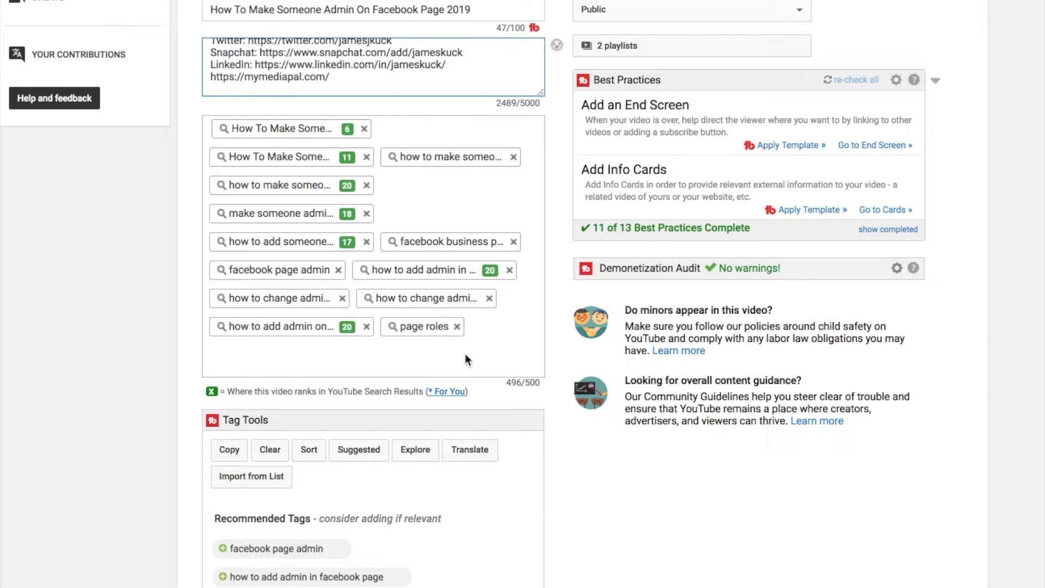
# Review the video's existing tags and the recommended tags listed in Tag Tools.
pyautogui.scroll(-1, 466, 359)
pyautogui.scroll(-2, 465, 354)
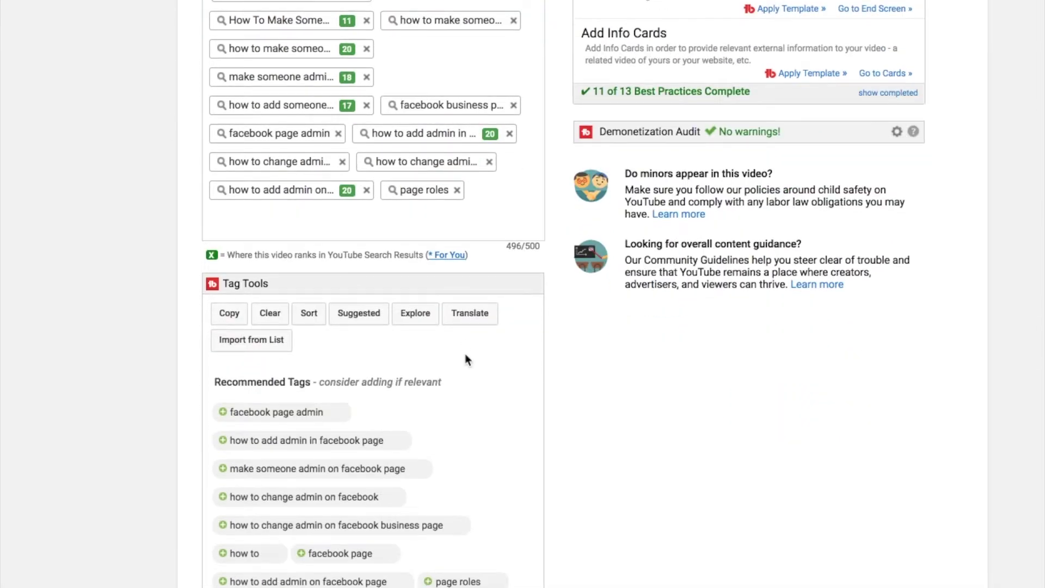
pyautogui.scroll(-2, 465, 359)
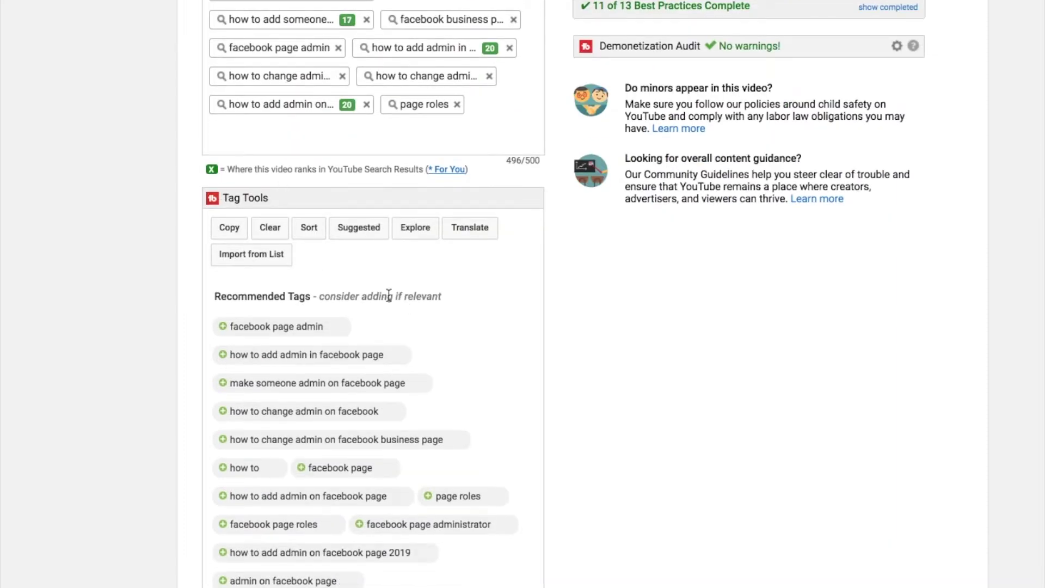
pyautogui.scroll(-2, 399, 299)
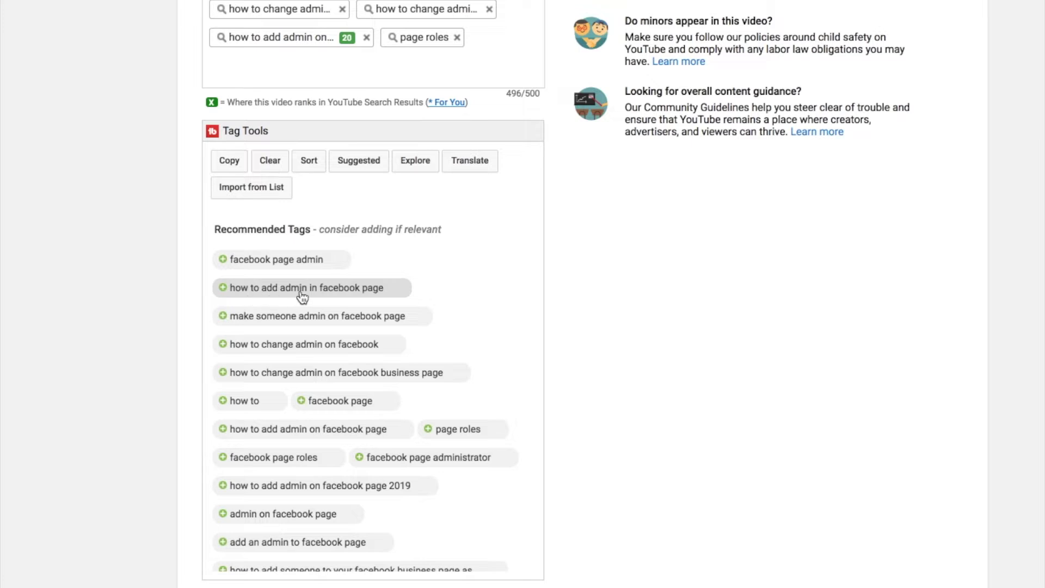
pyautogui.moveTo(306, 297); pyautogui.dragTo(348, 321)
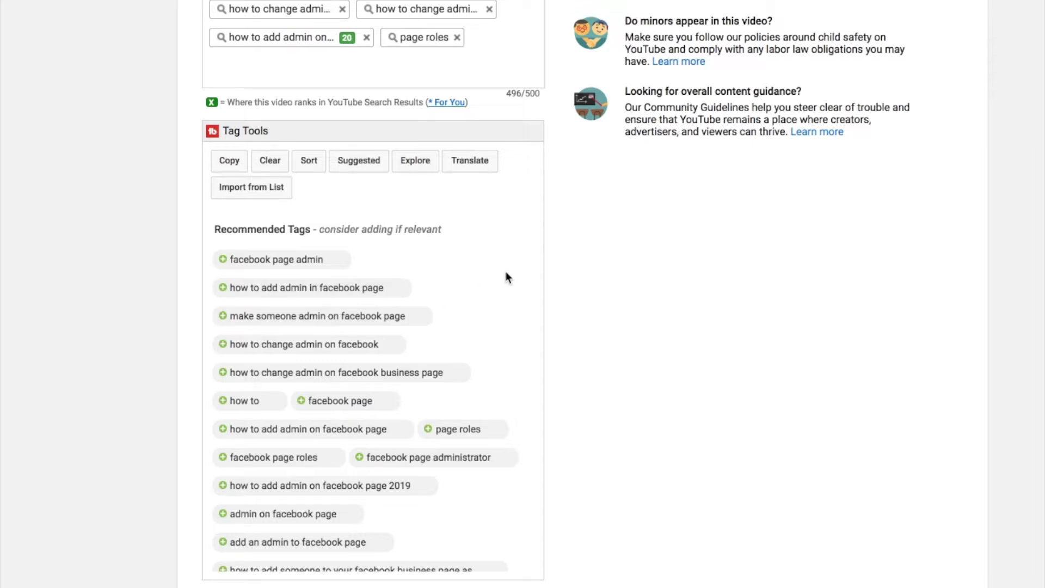
pyautogui.scroll(1, 506, 275)
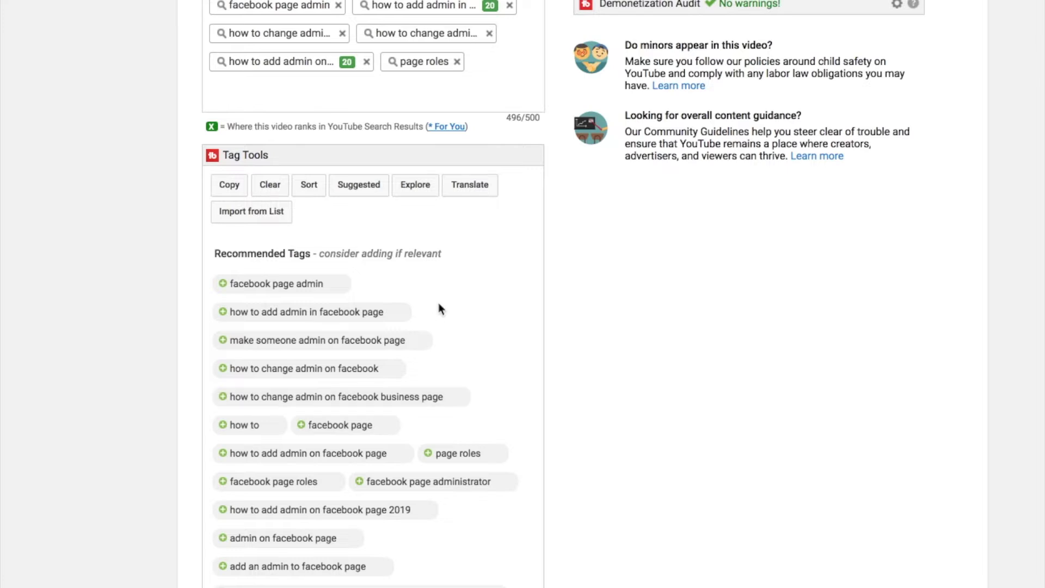
pyautogui.scroll(5, 439, 304)
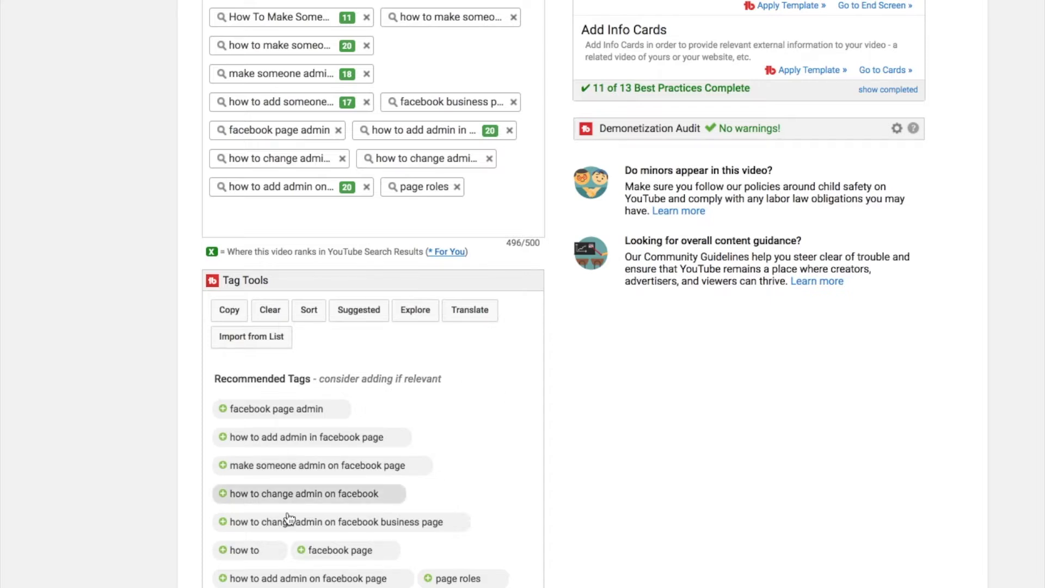
pyautogui.scroll(1, 488, 442)
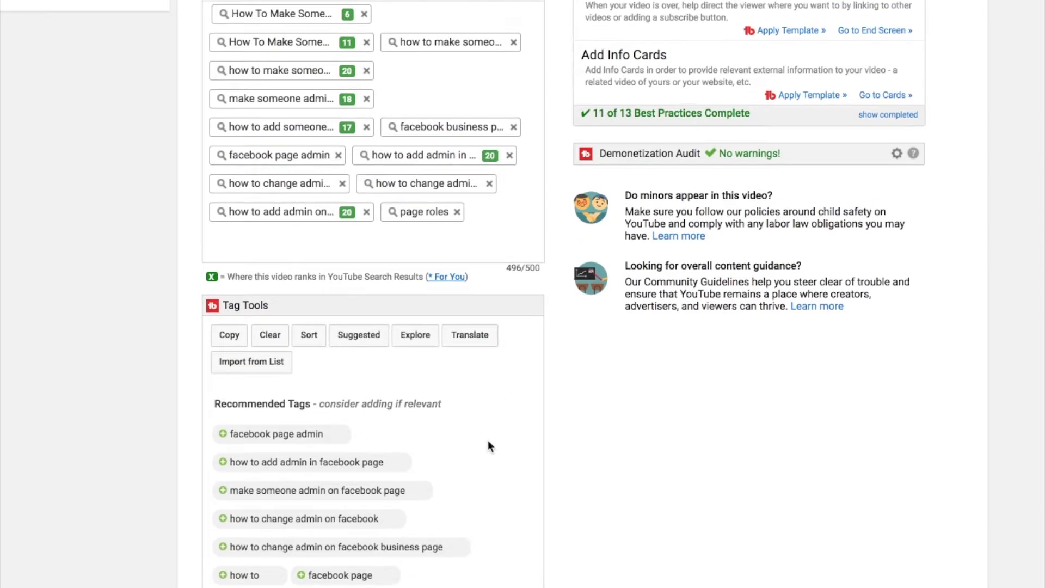
# Copy the video title without the year and search Google for "How To Make Someone Admin On Facebook Page".
pyautogui.scroll(10, 471, 318)
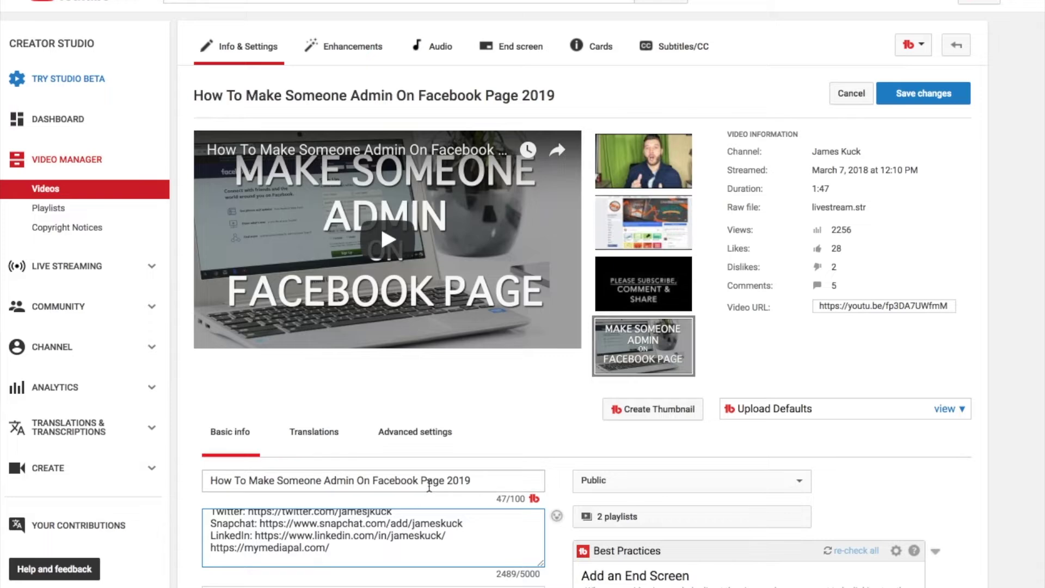
pyautogui.moveTo(444, 481); pyautogui.dragTo(207, 477)
pyautogui.hotkey('ctrl', 'c')
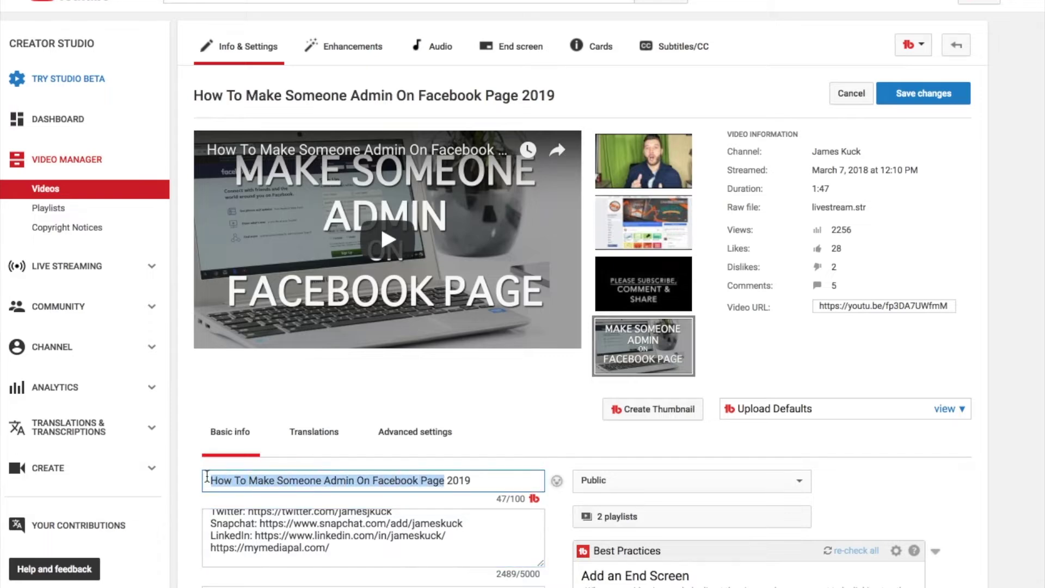
pyautogui.scroll(-1, 369, 507)
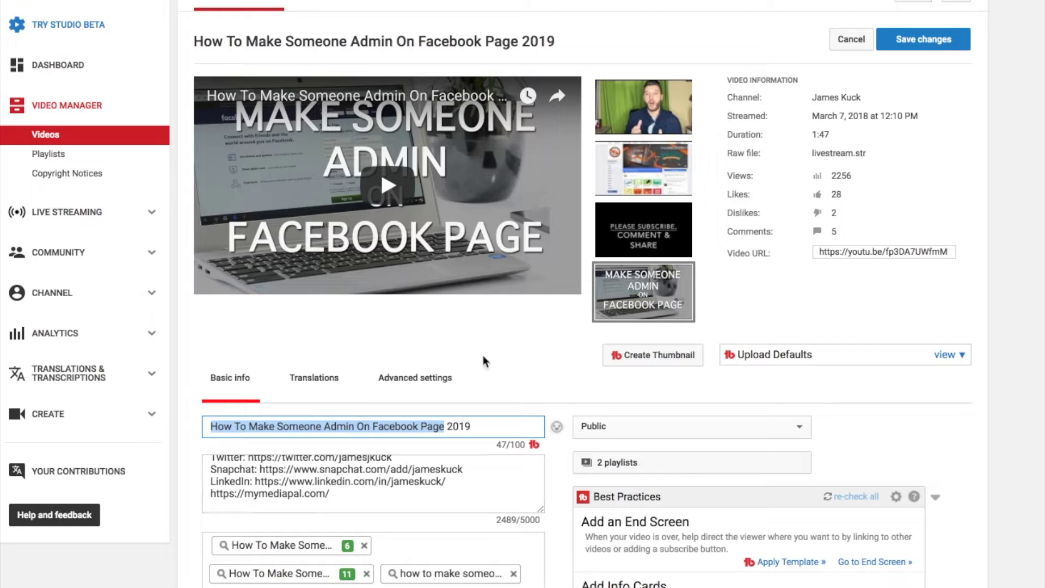
pyautogui.scroll(1, 506, 346)
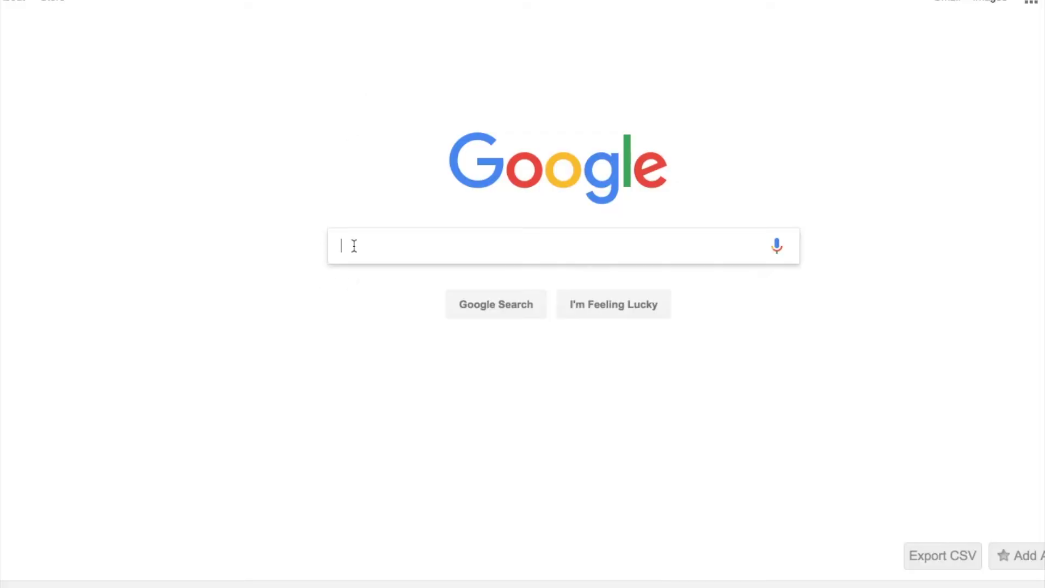
pyautogui.hotkey('ctrl', 'v')
pyautogui.press('Return')
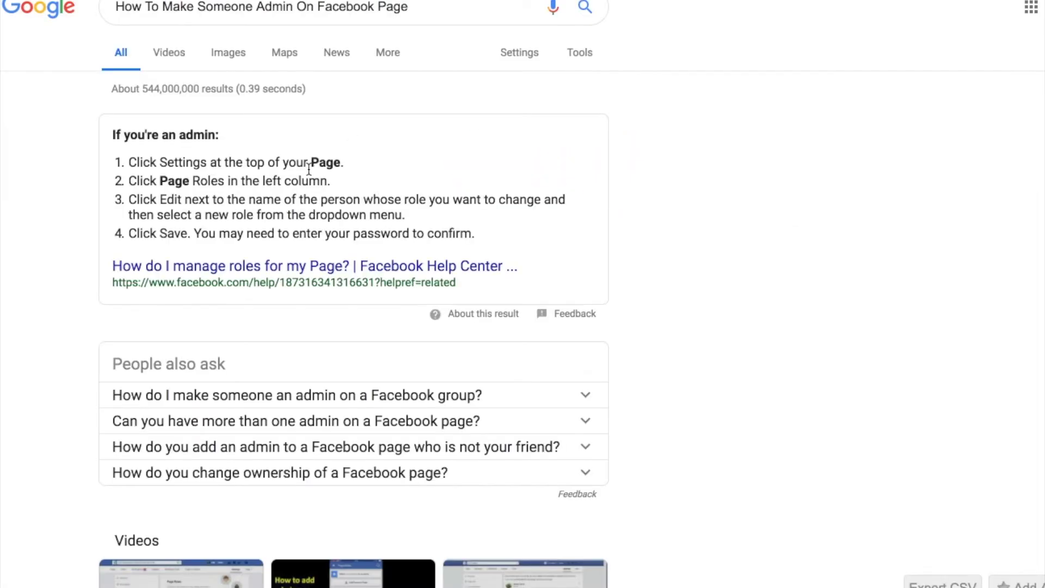
# Examine the monthly search volume for the query and the list of related keywords.
pyautogui.moveTo(94, 35); pyautogui.dragTo(168, 34)
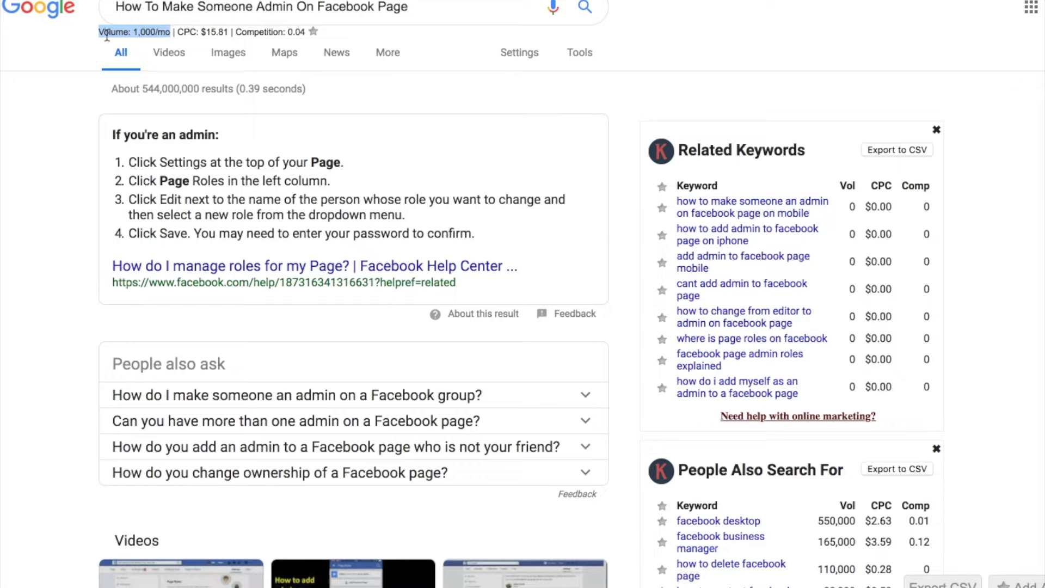
pyautogui.click(154, 34)
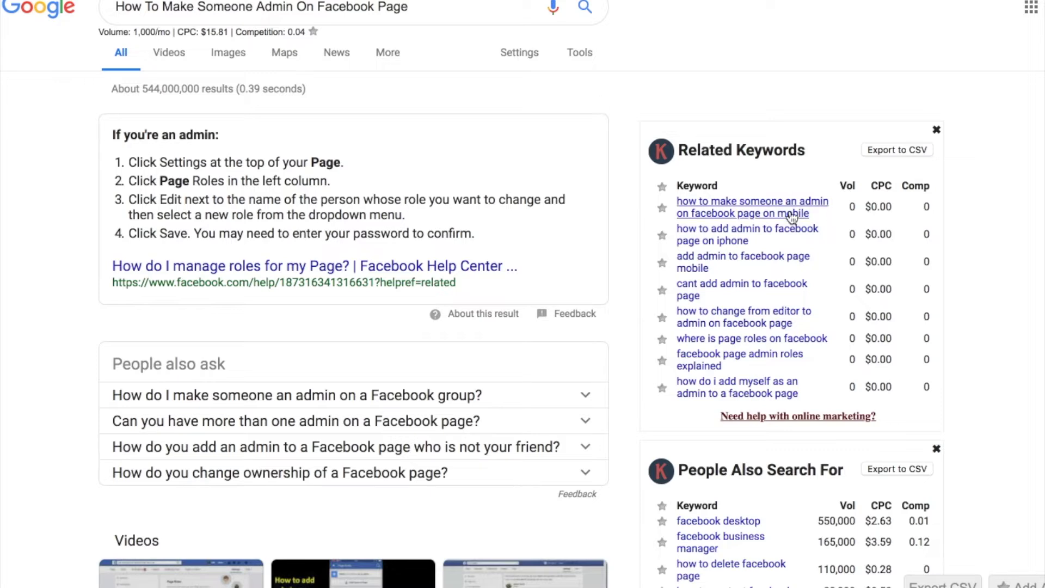
pyautogui.moveTo(679, 146); pyautogui.dragTo(802, 147)
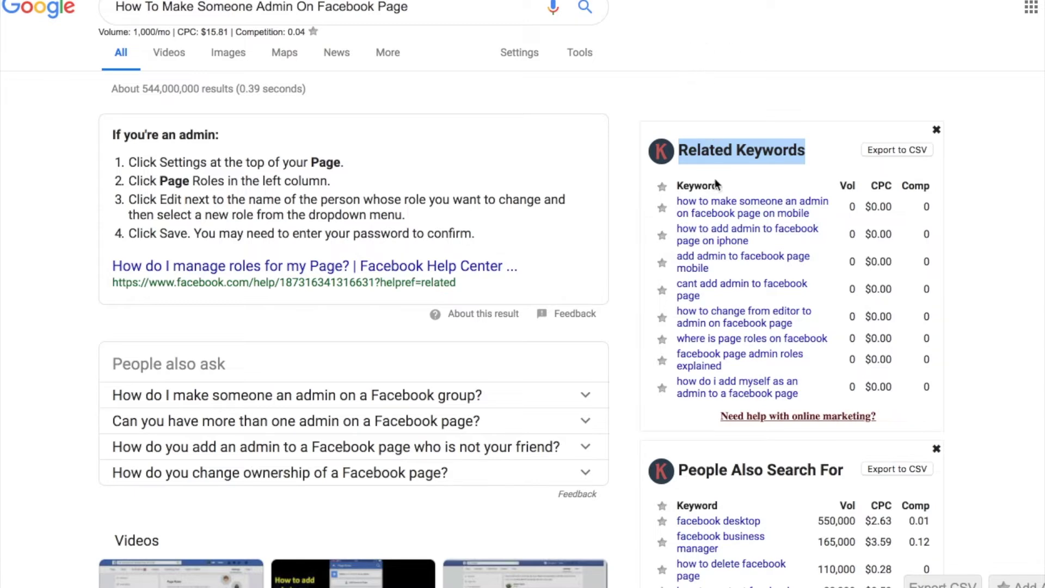
# Shorten the search query to "How To Make Someone Admin On Facebook" to view its suggestions and search volumes.
pyautogui.click(414, 7)
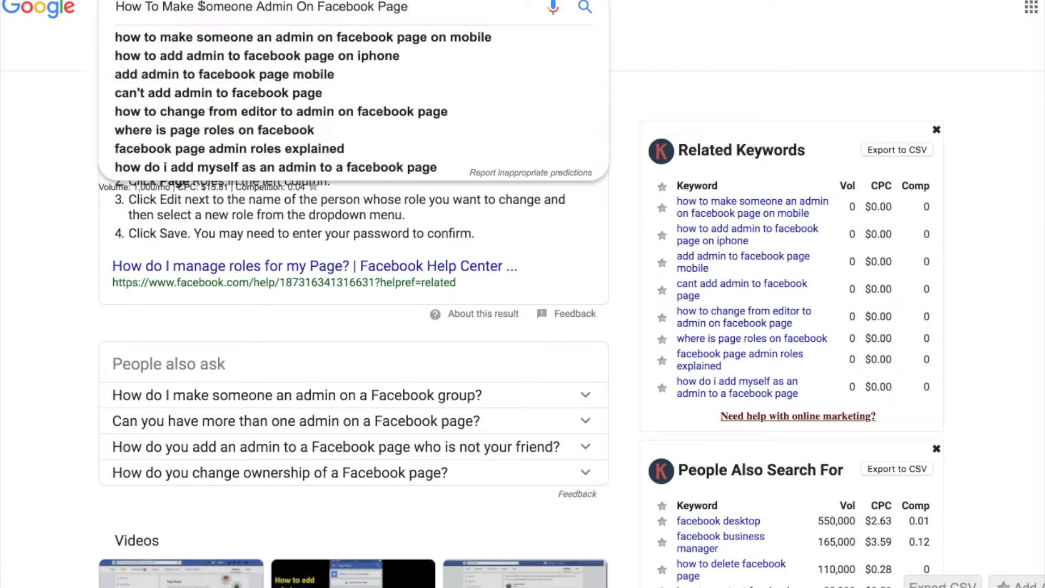
pyautogui.press('BackSpace')
pyautogui.press('BackSpace')
pyautogui.press('BackSpace')
pyautogui.press('BackSpace')
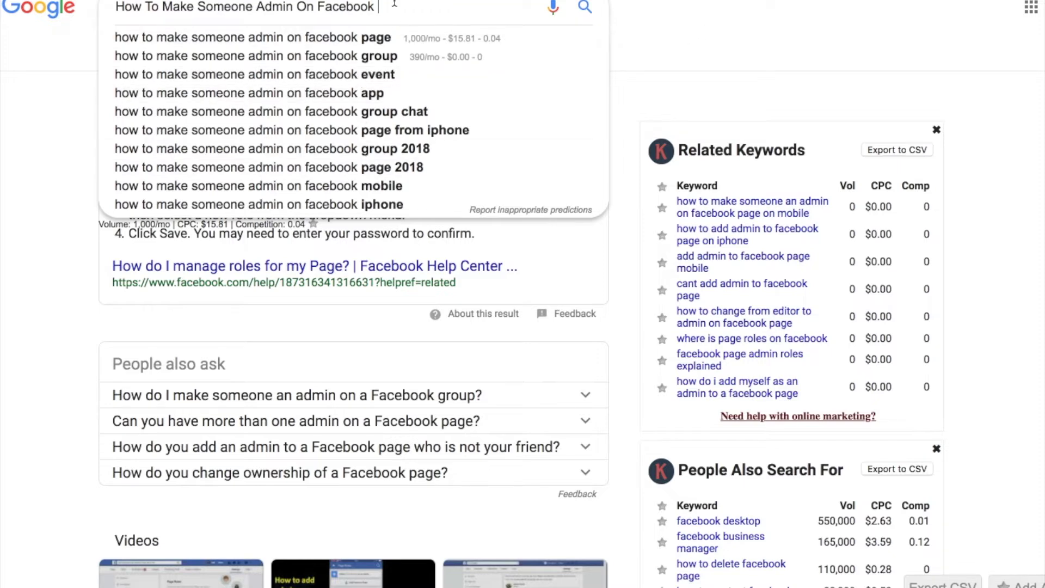
# Remove "How To" from the query and add "page" to check suggestions for "Make Someone Admin On Facebook page".
pyautogui.moveTo(162, 7); pyautogui.dragTo(111, 3)
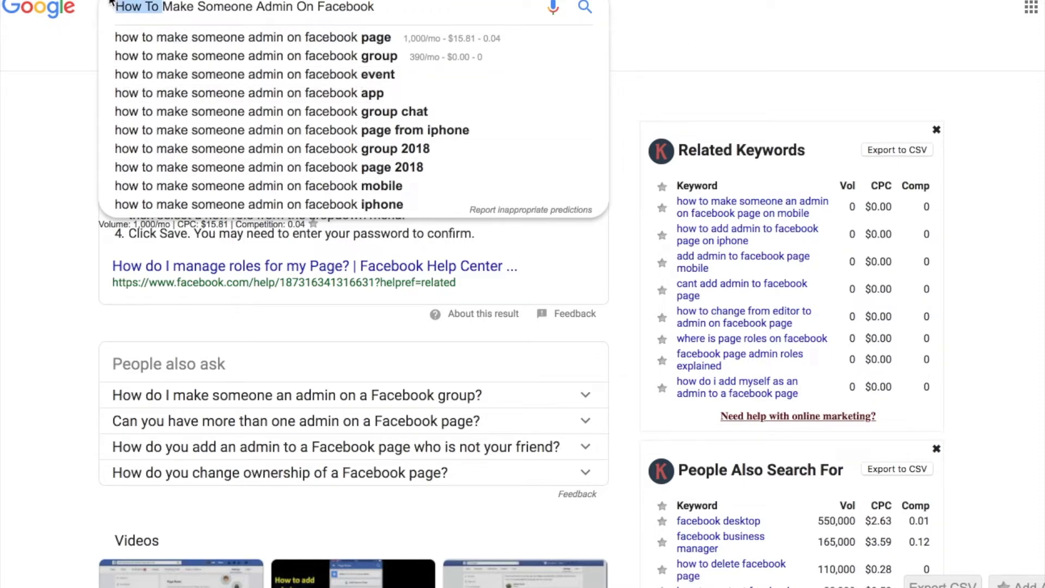
pyautogui.press('BackSpace')
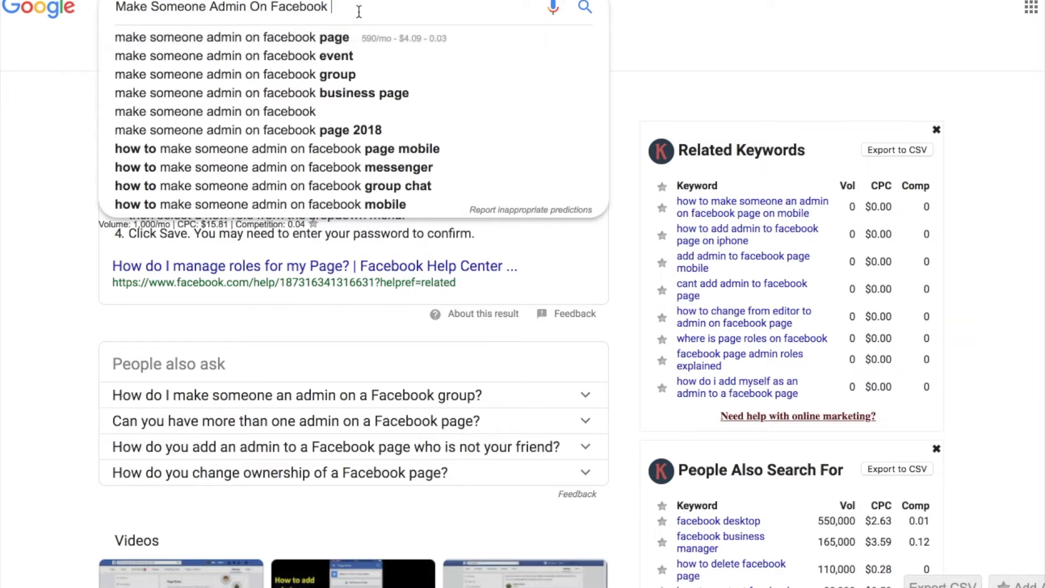
pyautogui.write('page')
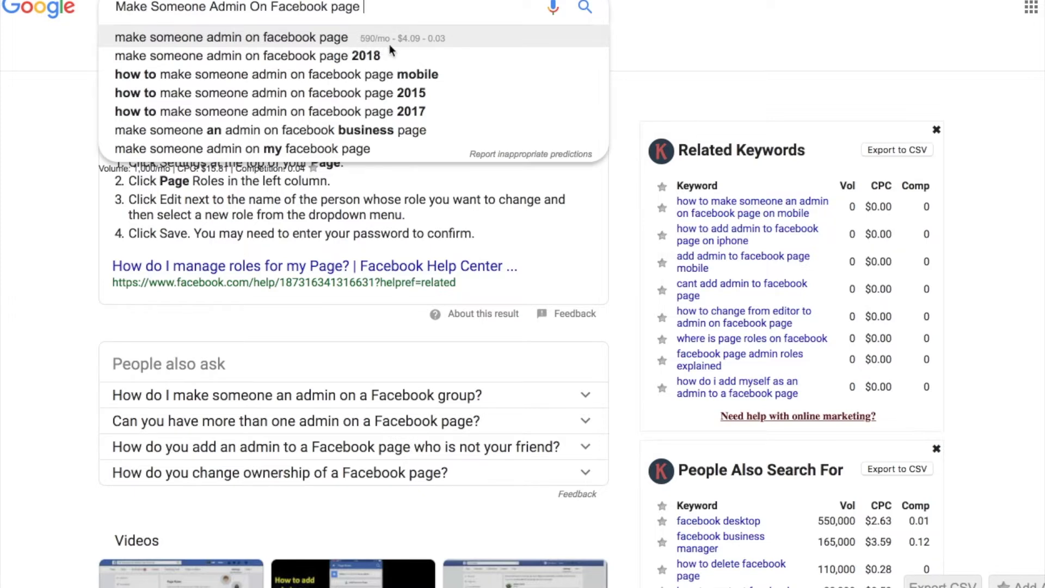
# Replace "page" with "business" in the query and search for the suggestion "make someone admin on facebook business page".
pyautogui.doubleClick(330, 8)
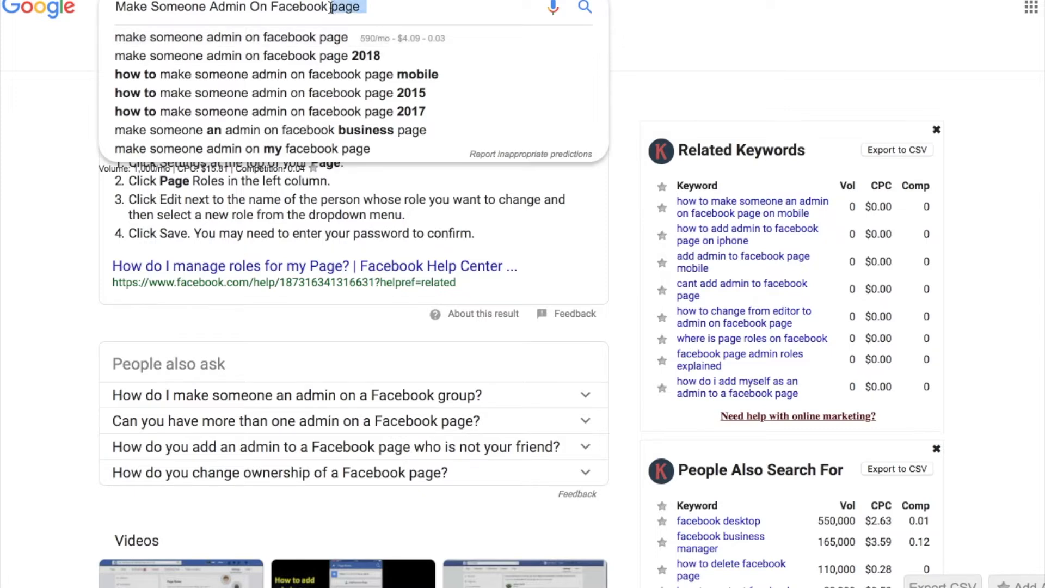
pyautogui.press('BackSpace')
pyautogui.write('business')
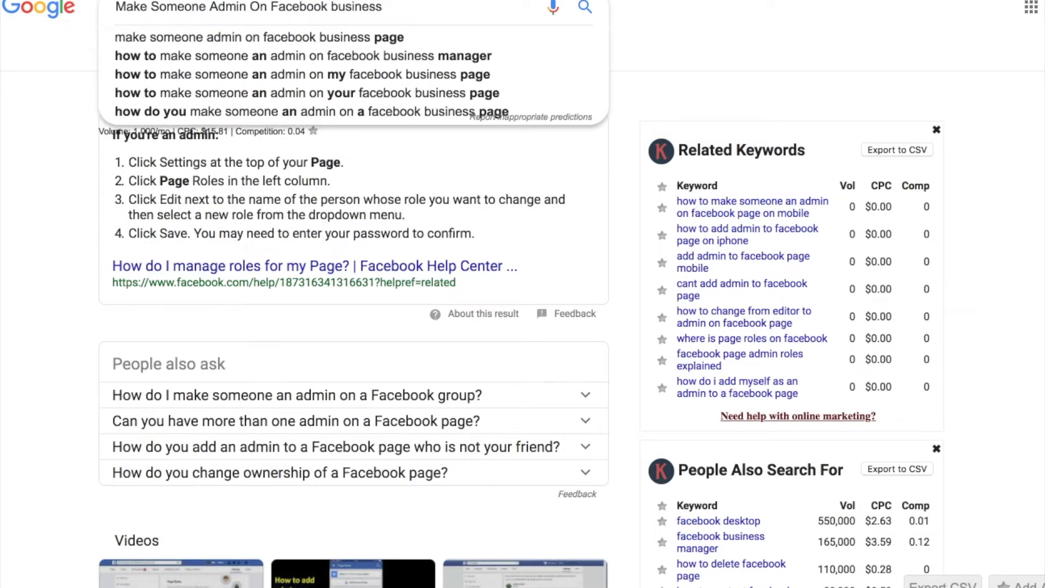
pyautogui.press('Down')
pyautogui.press('Return')
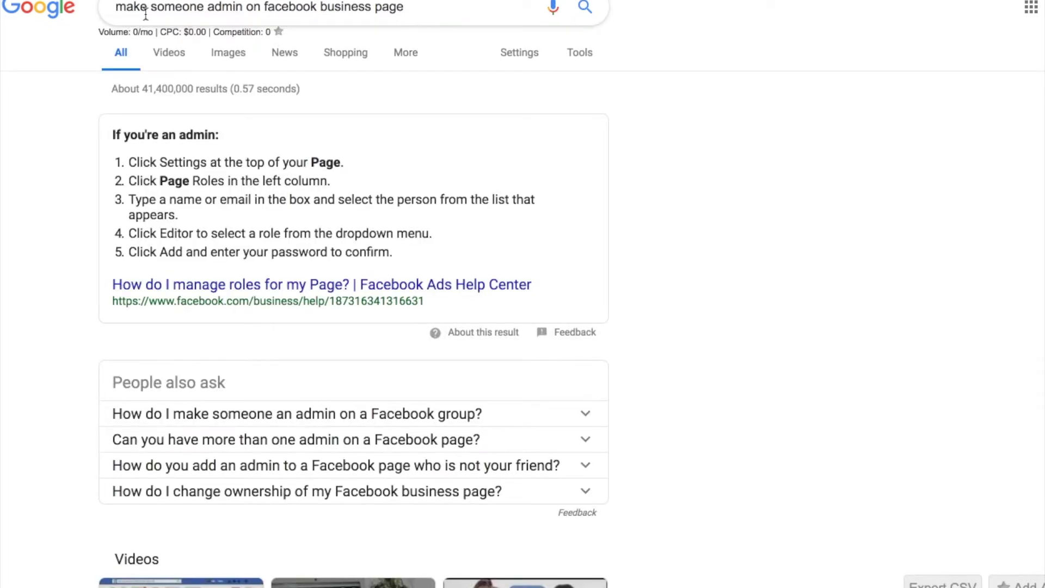
# Examine the query's search volume, the related keyword lists and the related searches at the end of the results.
pyautogui.scroll(-2, 523, 214)
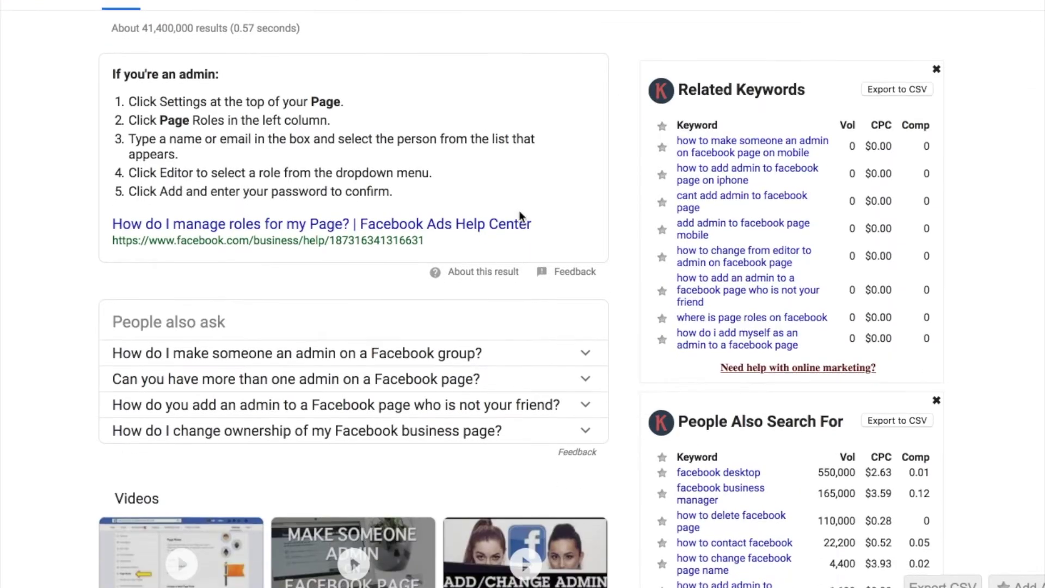
pyautogui.scroll(2, 519, 215)
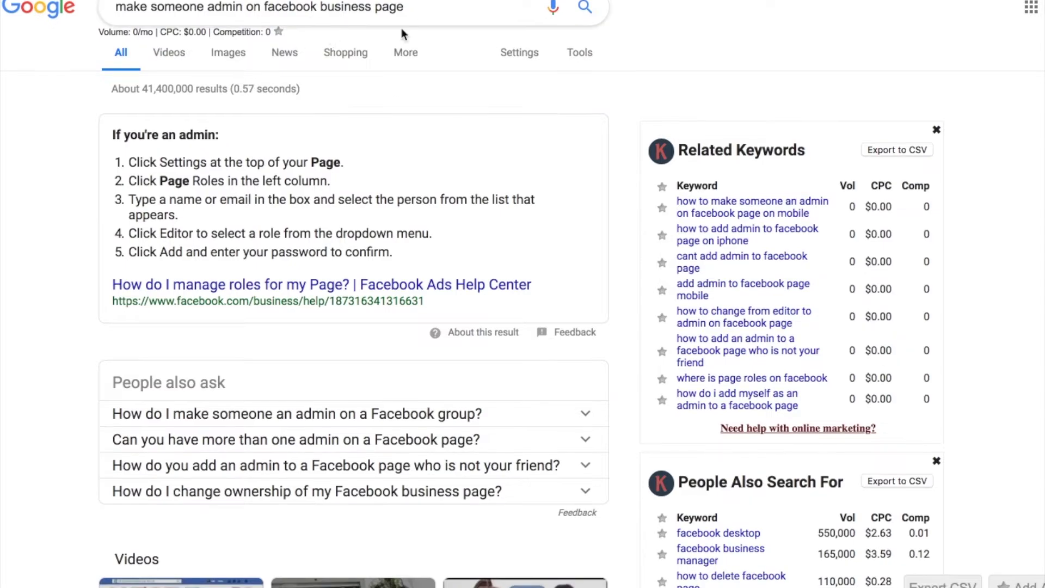
pyautogui.scroll(-10, 402, 163)
pyautogui.scroll(-13, 401, 163)
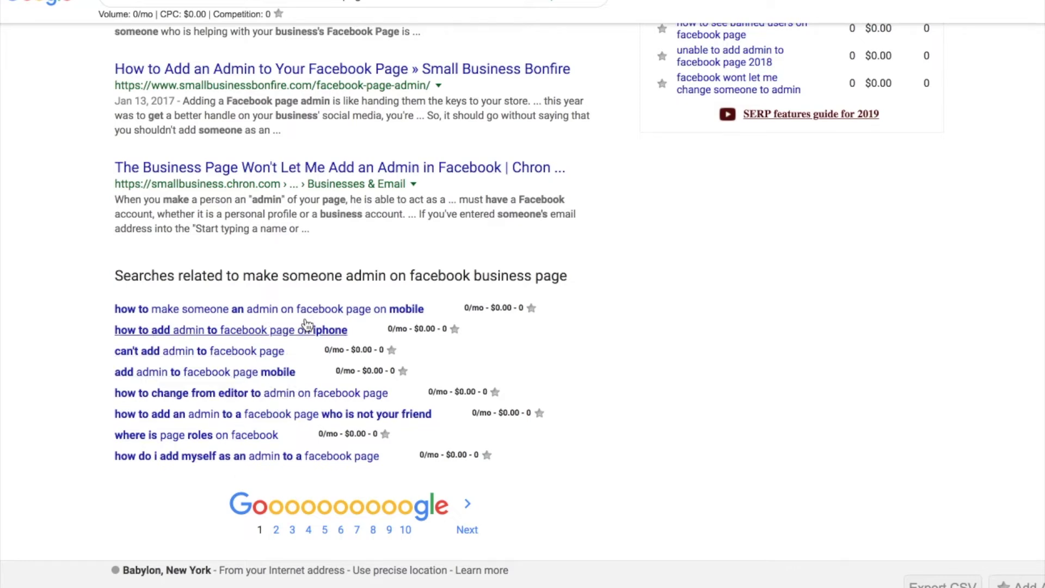
pyautogui.scroll(6, 506, 269)
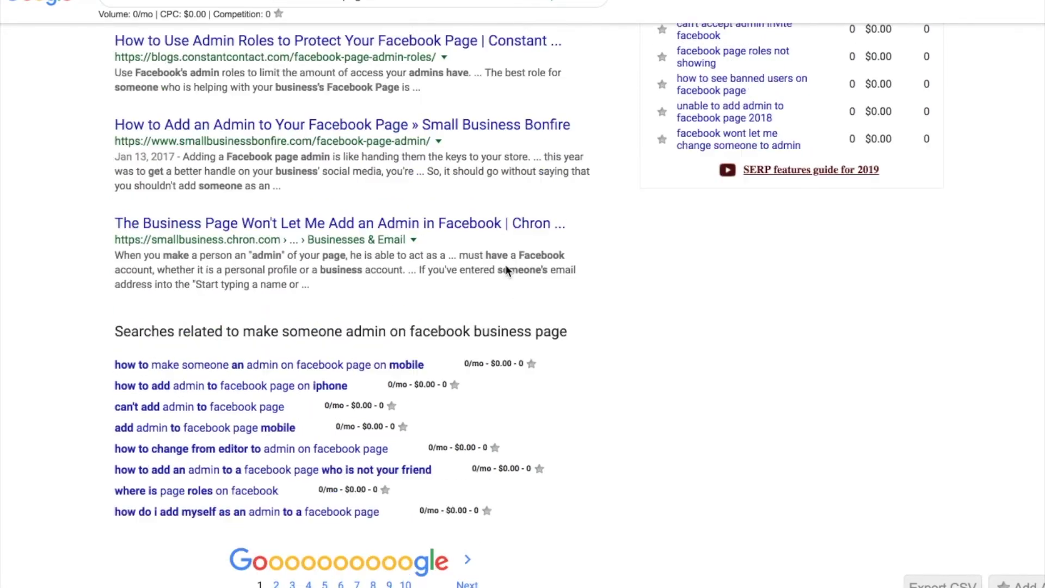
pyautogui.scroll(10, 505, 271)
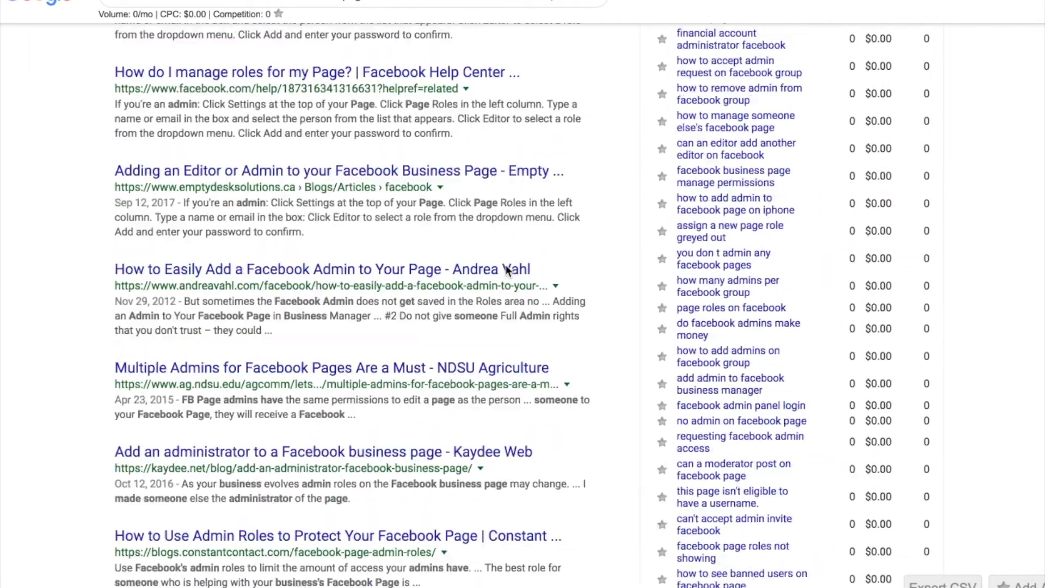
pyautogui.scroll(-15, 505, 270)
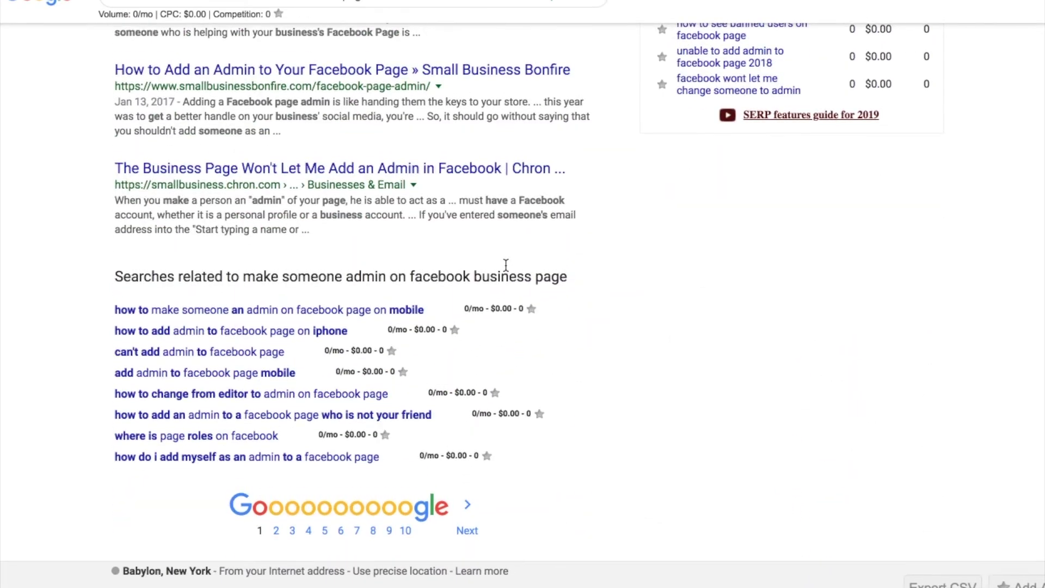
pyautogui.scroll(14, 505, 266)
pyautogui.scroll(9, 555, 237)
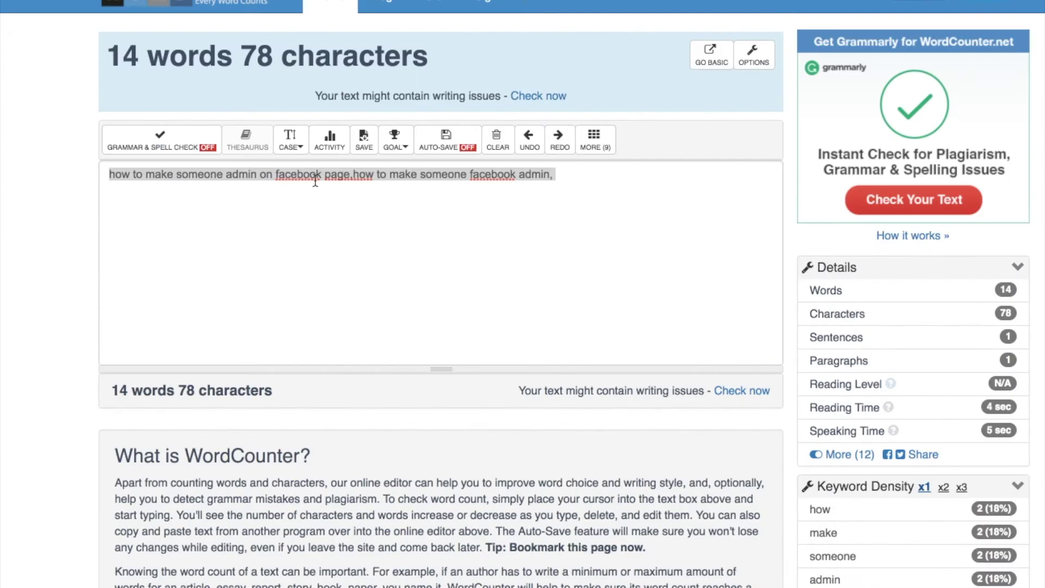
# Switch to WordCounter and check the word and character counts of the two comma-separated keyword phrases.
pyautogui.hotkey('ctrl', 'a')
pyautogui.click(558, 183)
pyautogui.hotkey('ctrl', 'a')
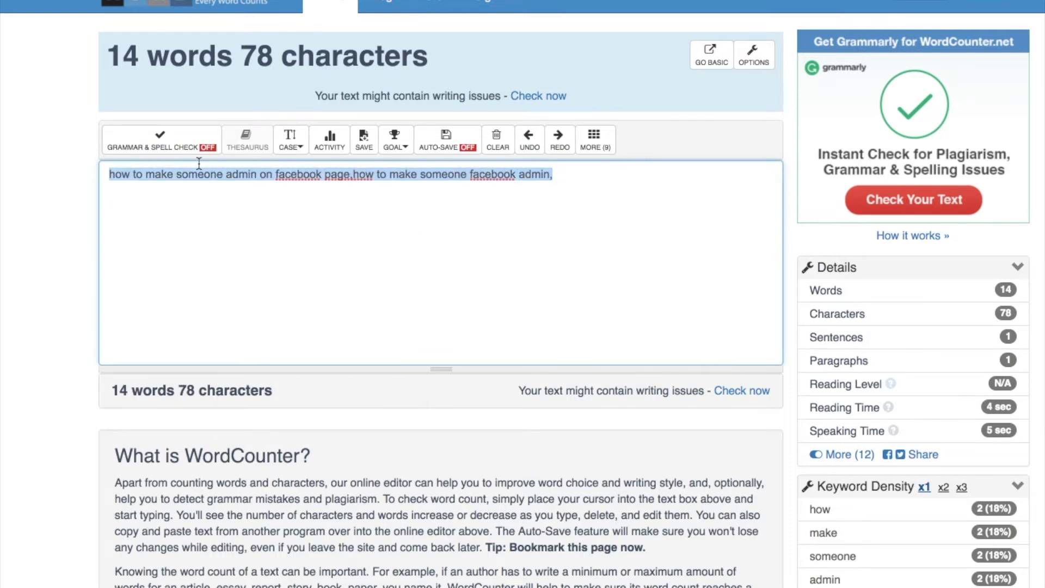
pyautogui.click(252, 226)
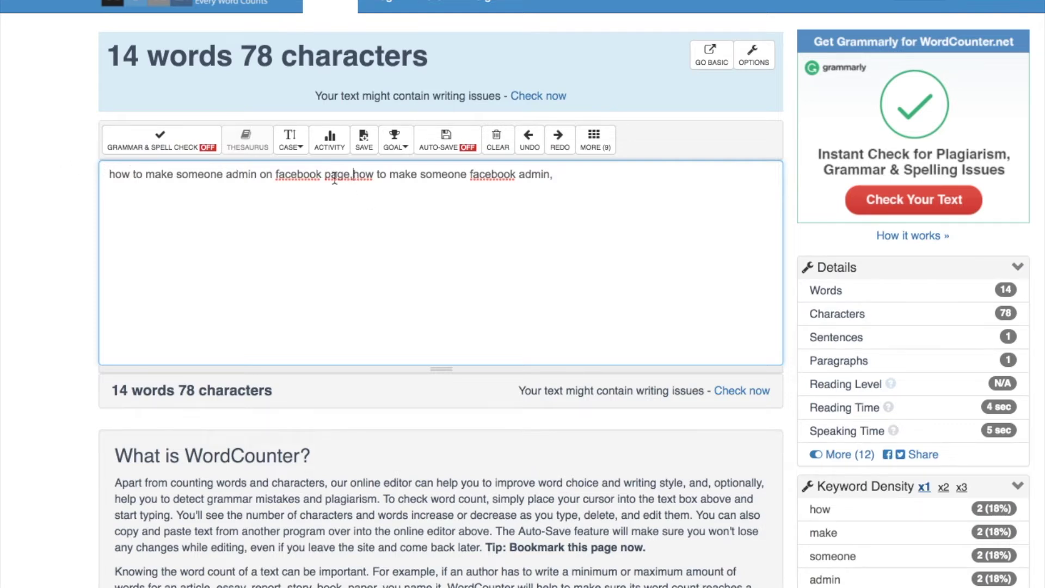
# Delete the phrase "how to make someone facebook admin," and the comma before it to compare the counts, and undo the deletion.
pyautogui.moveTo(354, 174); pyautogui.dragTo(603, 178)
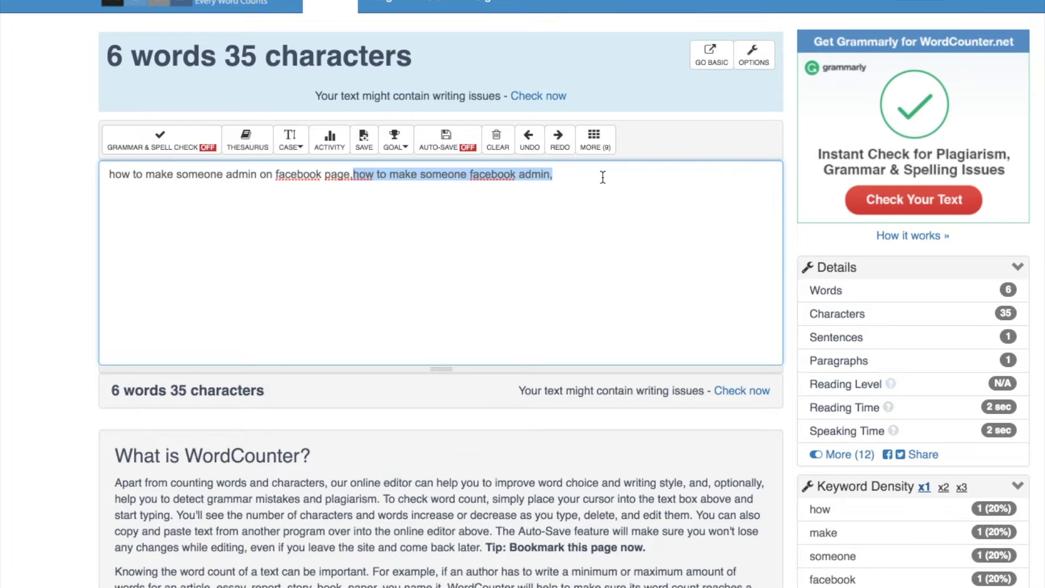
pyautogui.press('BackSpace')
pyautogui.press('BackSpace')
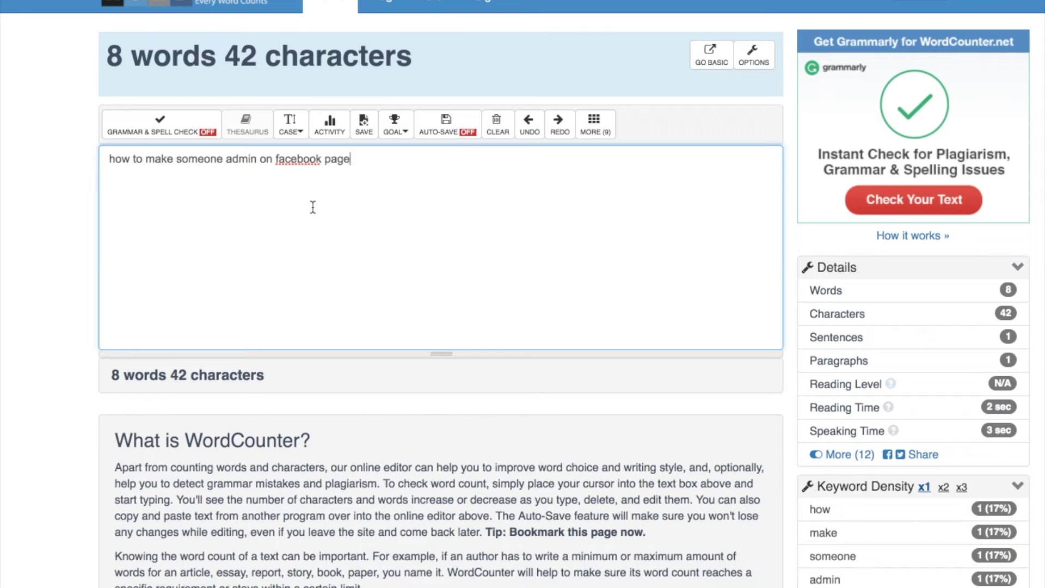
pyautogui.hotkey('ctrl', 'z')
pyautogui.hotkey('ctrl', 'z')
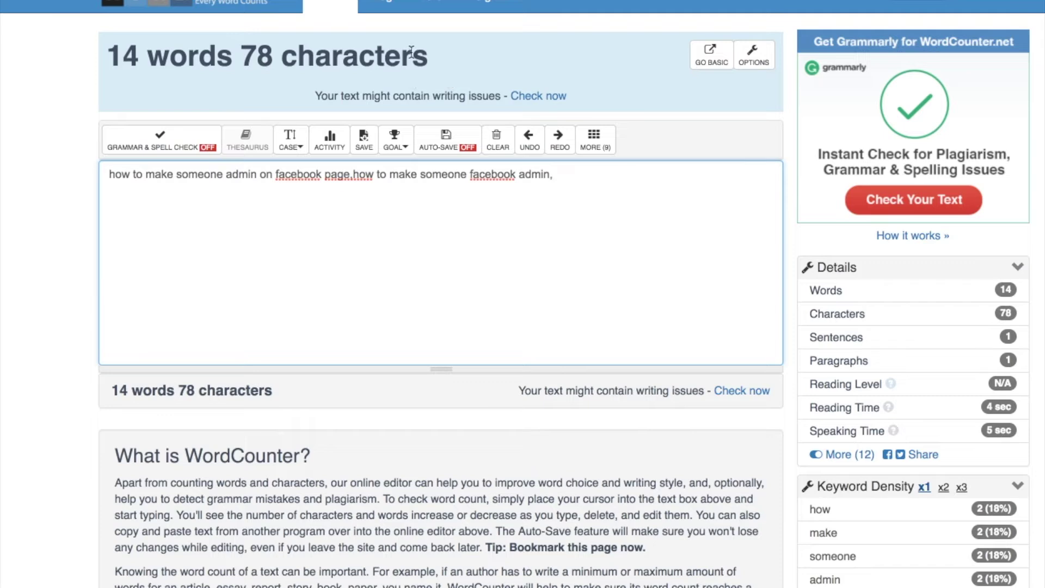
# Check the character count of the two phrases, and compare it with the tag character limit in the video's YouTube settings.
pyautogui.moveTo(241, 55); pyautogui.dragTo(433, 52)
pyautogui.click(433, 52)
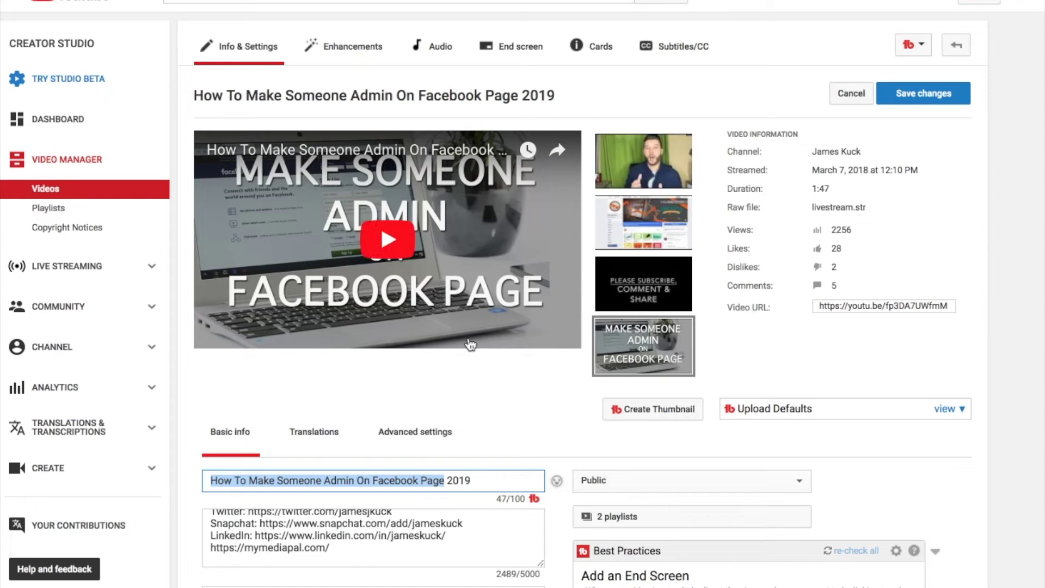
pyautogui.scroll(-4, 469, 343)
pyautogui.scroll(10, 469, 343)
pyautogui.scroll(-1, 470, 342)
pyautogui.scroll(-4, 457, 354)
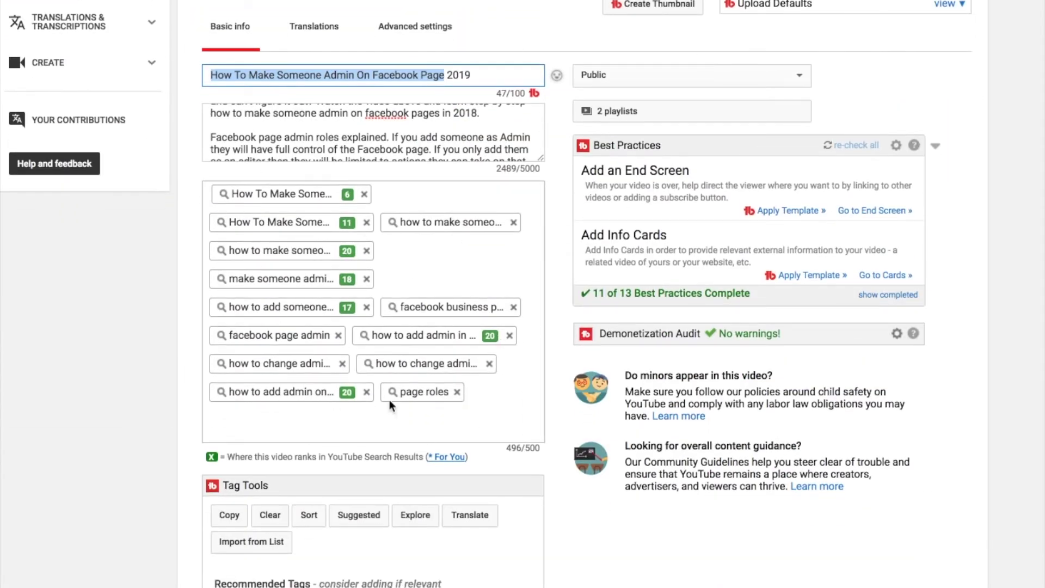
pyautogui.moveTo(507, 448); pyautogui.dragTo(529, 437)
pyautogui.click(528, 437)
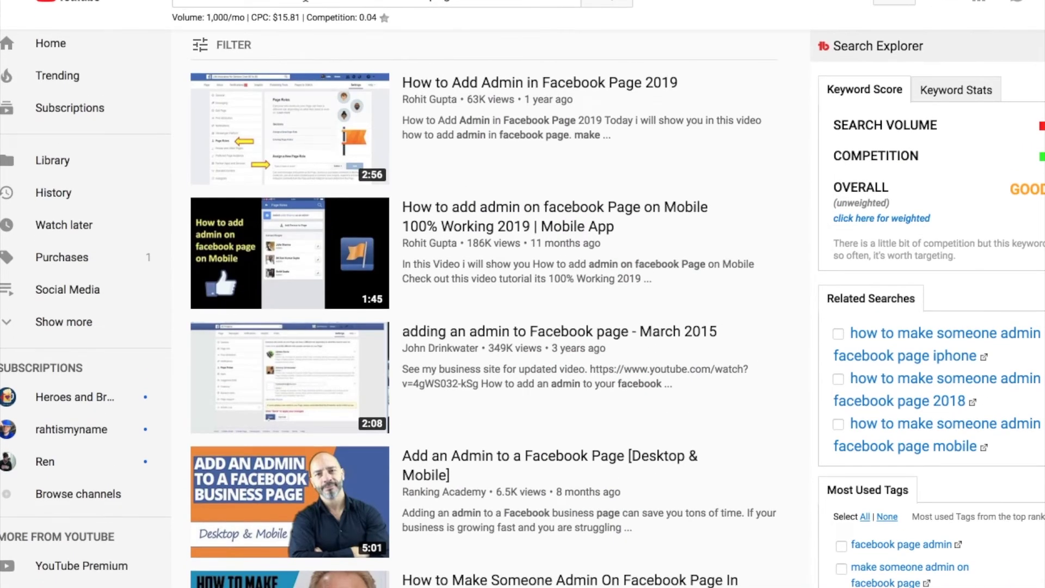
# Examine the monthly search volume and the search suggestions for the YouTube query "how to make someone admin on facebook page".
pyautogui.moveTo(182, 1); pyautogui.dragTo(457, 1)
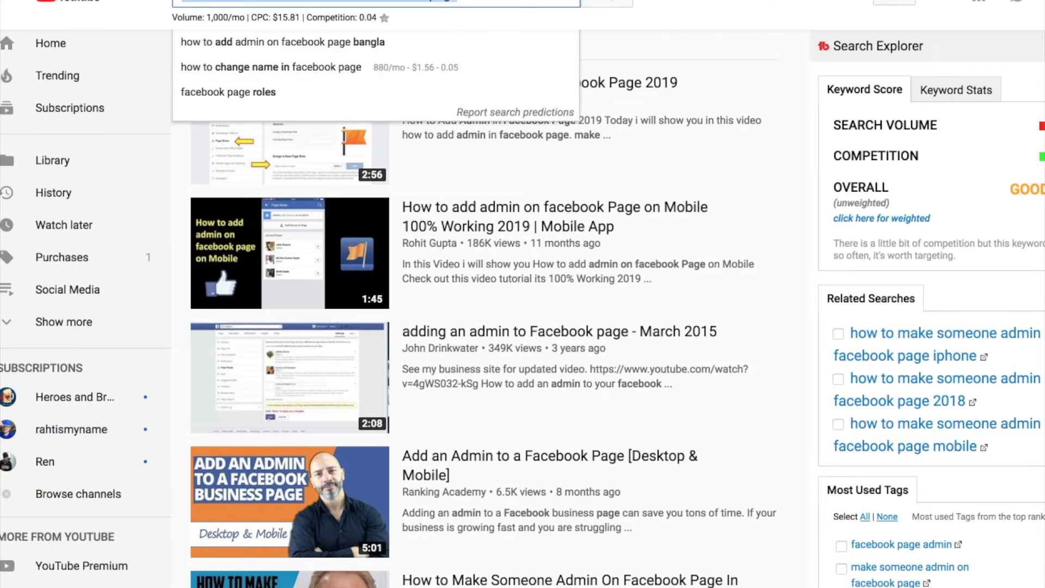
pyautogui.click(652, 41)
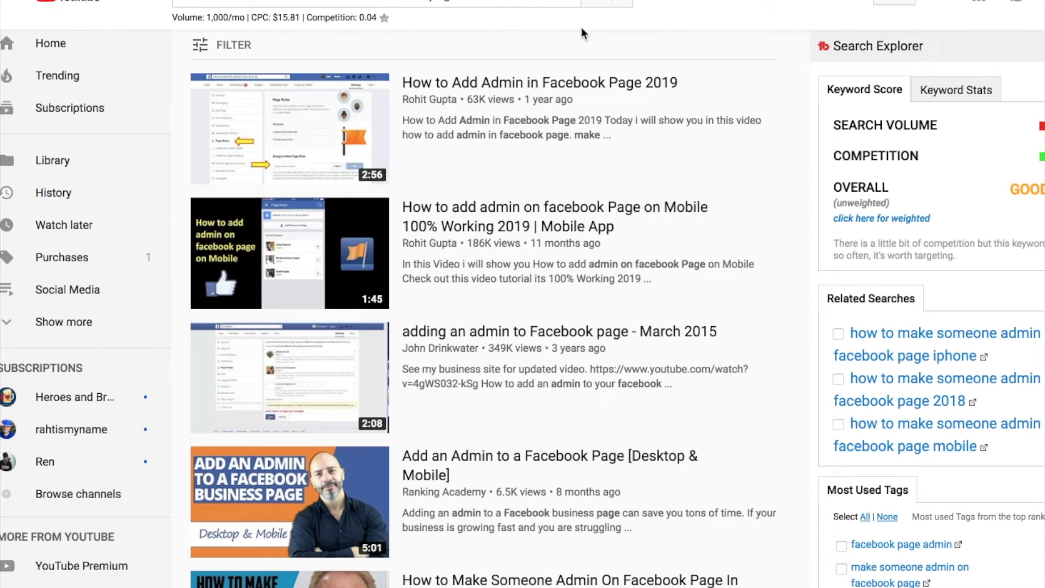
pyautogui.moveTo(173, 20); pyautogui.dragTo(244, 20)
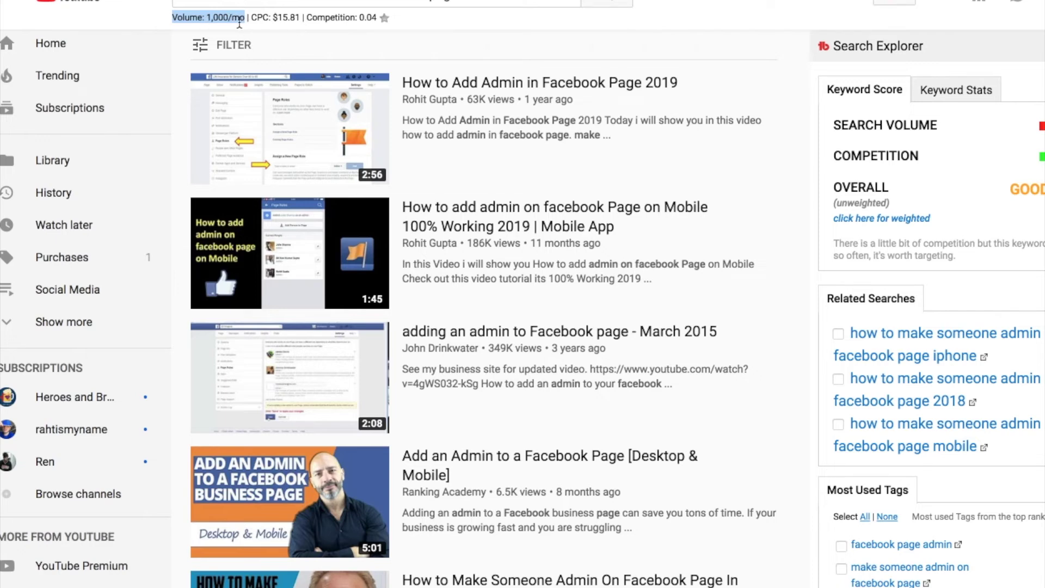
pyautogui.click(198, 18)
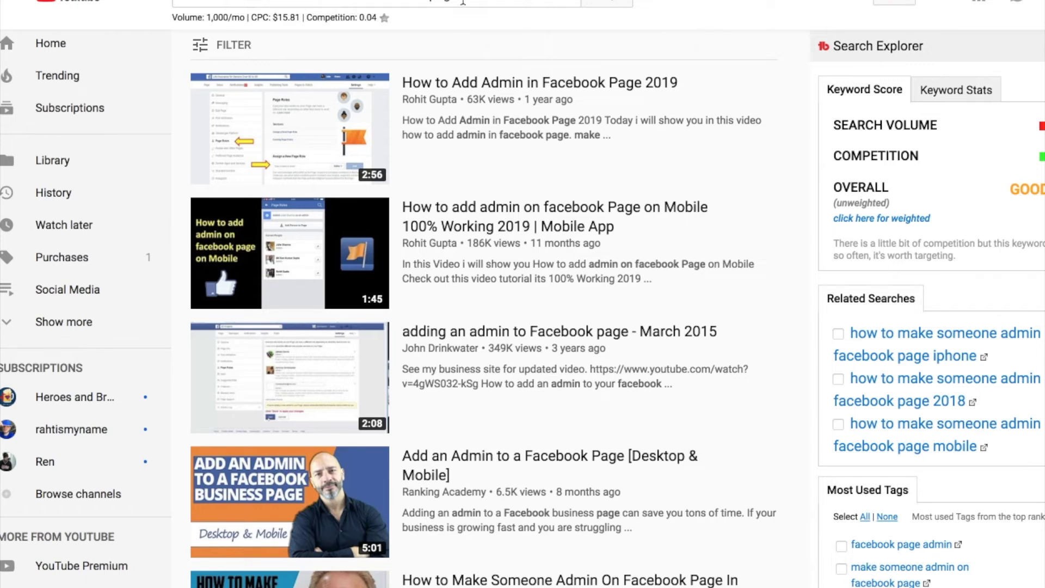
pyautogui.click(463, 2)
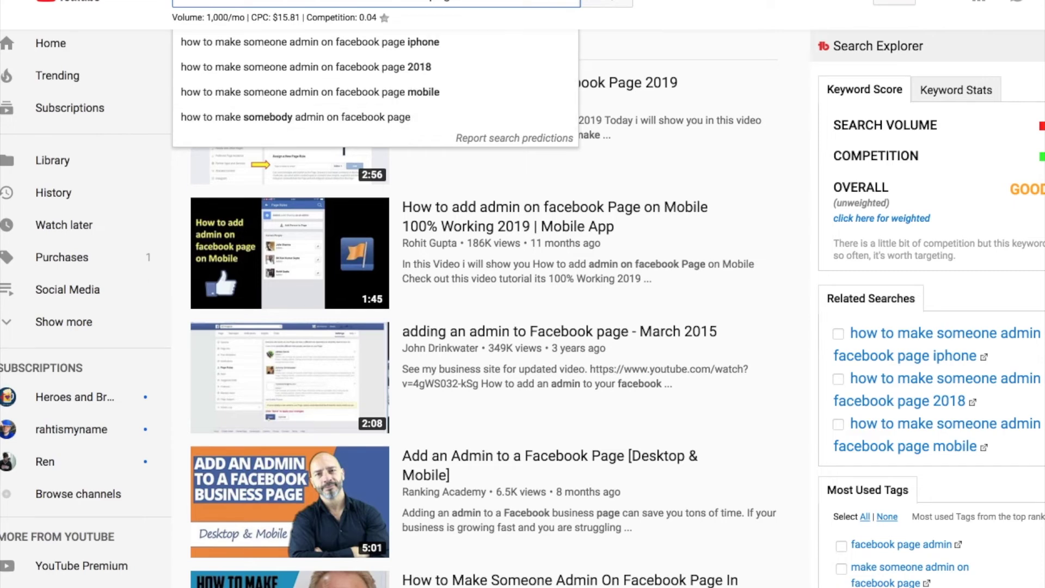
# Switch to WordCounter and select the keyword text from the final comma back into the first phrase.
pyautogui.click(736, 0)
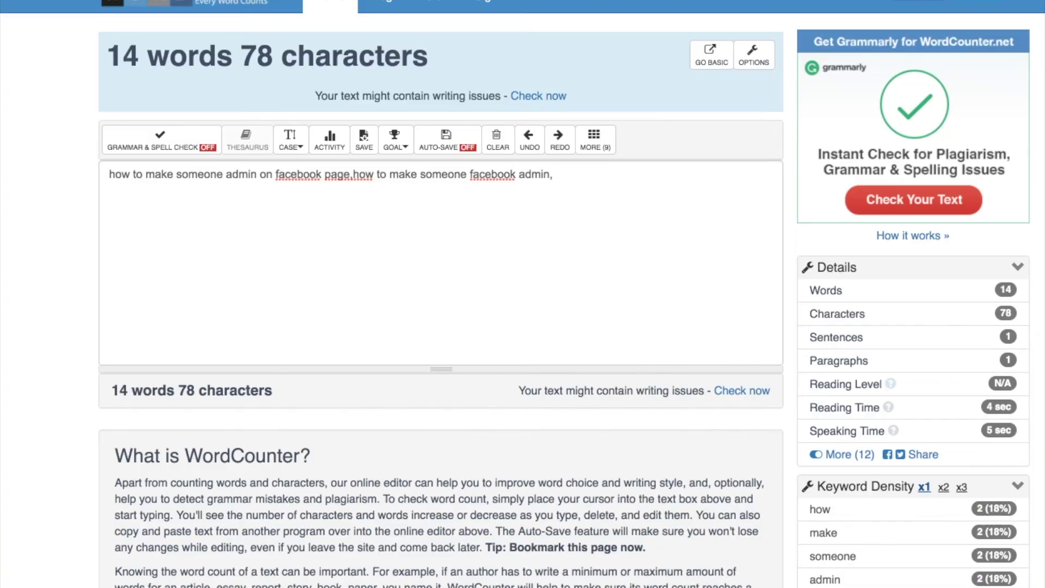
pyautogui.click(555, 175)
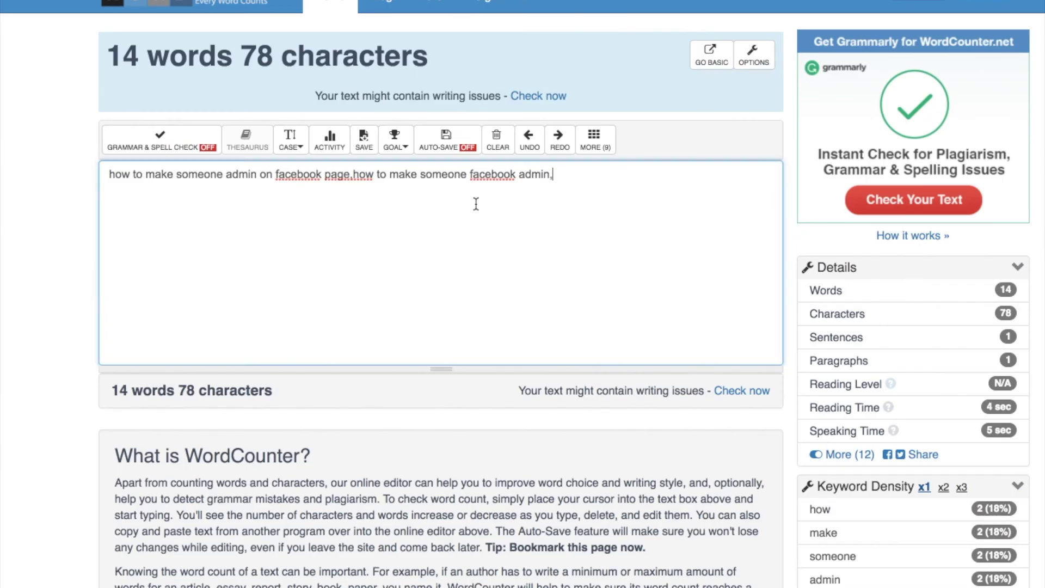
pyautogui.moveTo(561, 175); pyautogui.dragTo(188, 175)
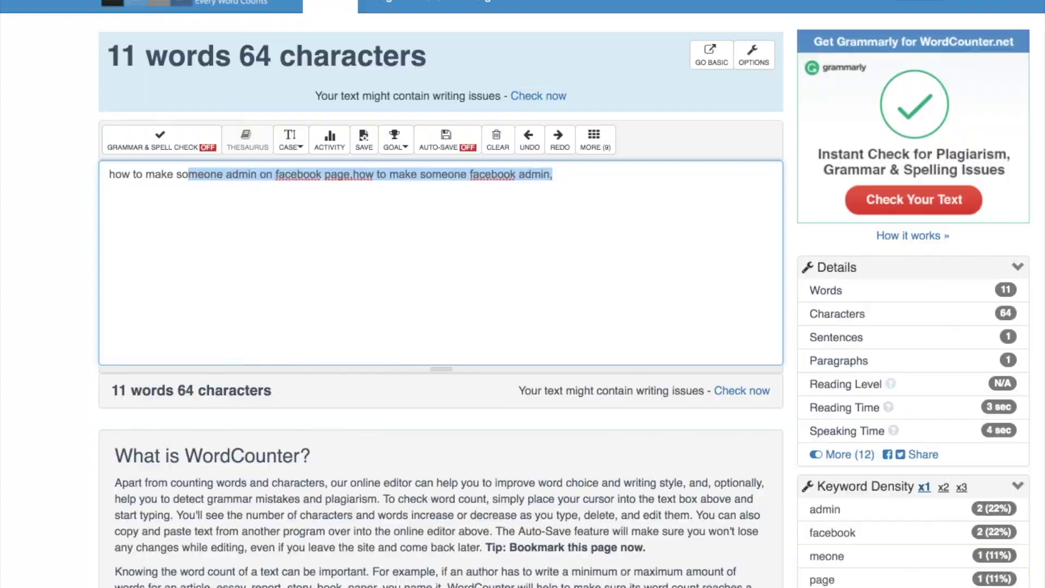